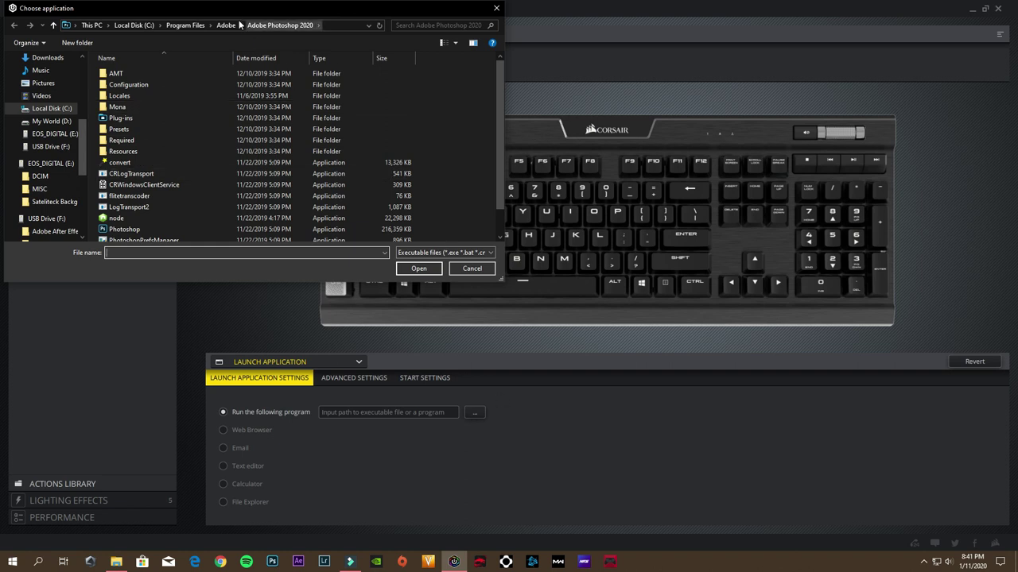
Step: Set the launch action's program to Photoshop from the Adobe Photoshop 2020 folder and assign the action to the G1 key
left_click_drag(236, 8, 450, 166)
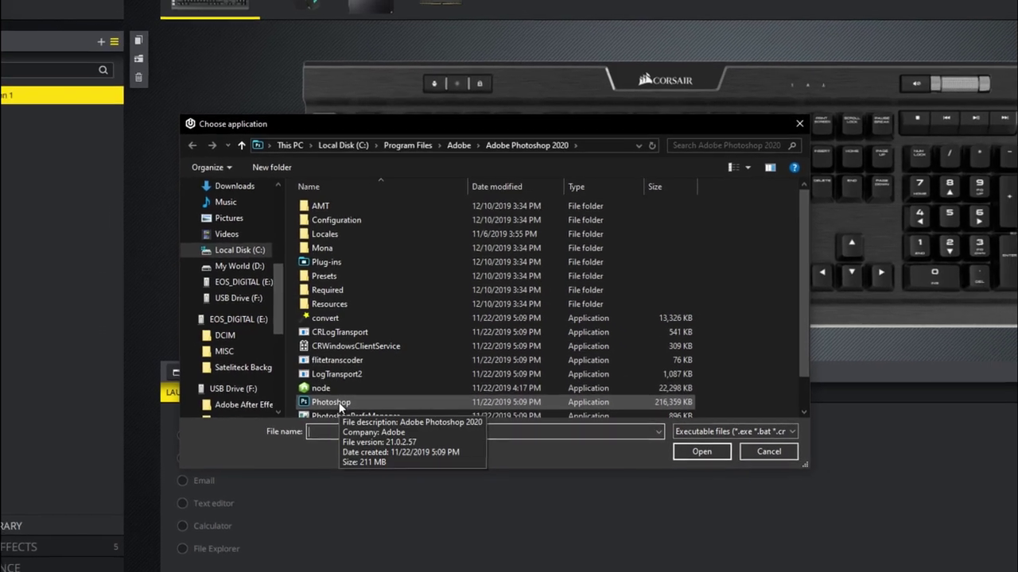
left_click(338, 397)
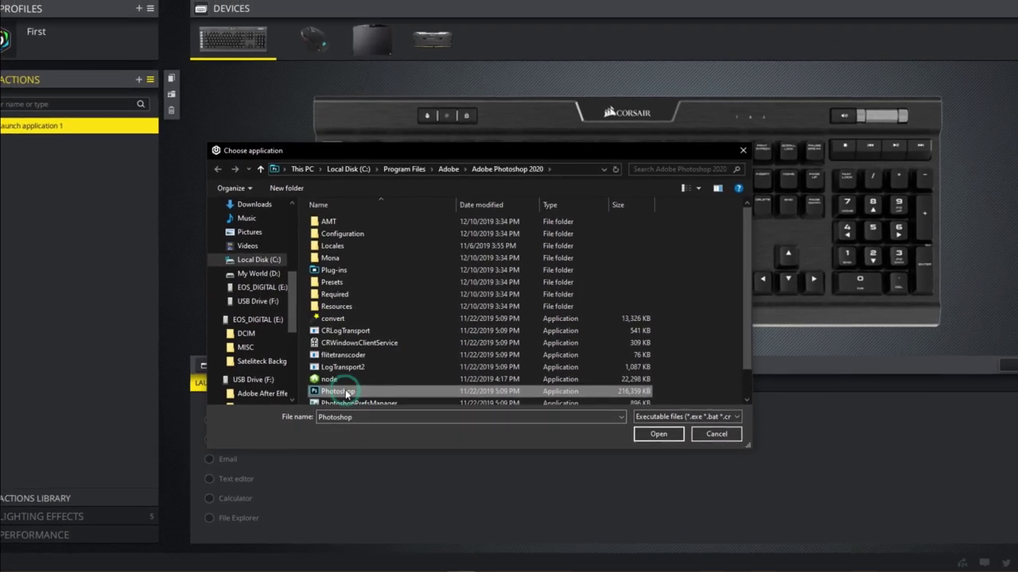
left_click(642, 428)
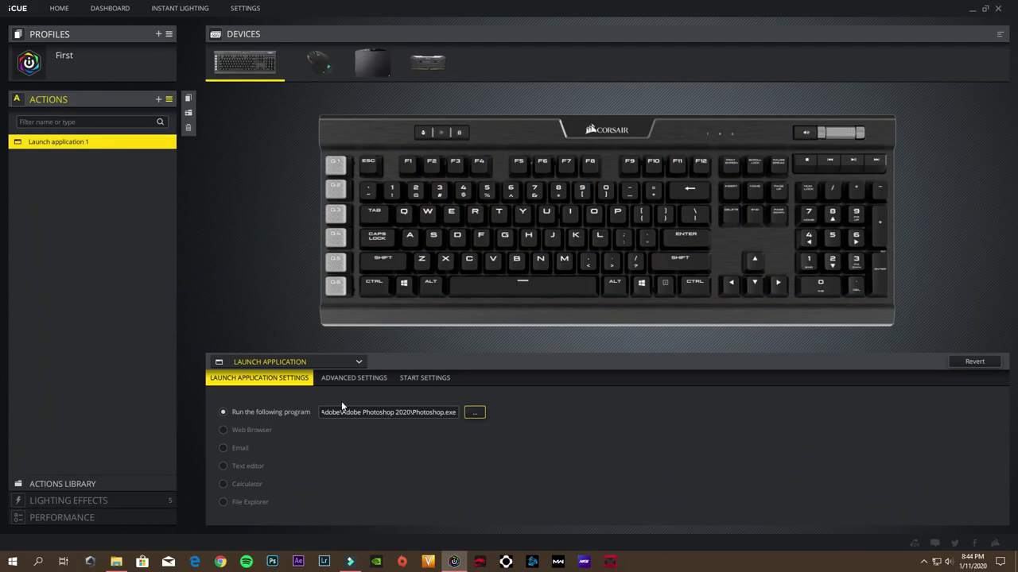
left_click(336, 170)
Step: Add a second action to the First profile and set its type to Launch Application
left_click(160, 100)
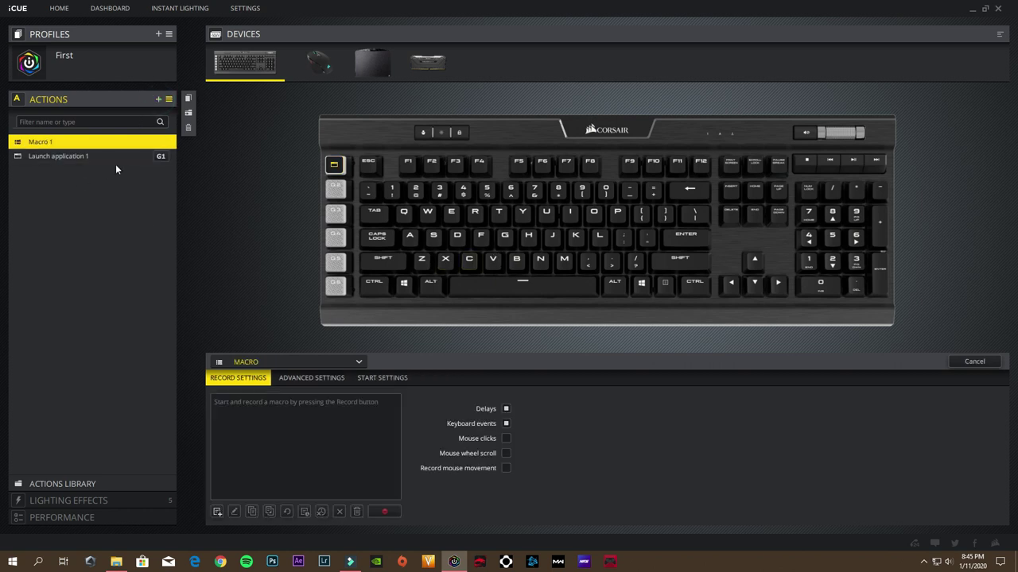
left_click(291, 364)
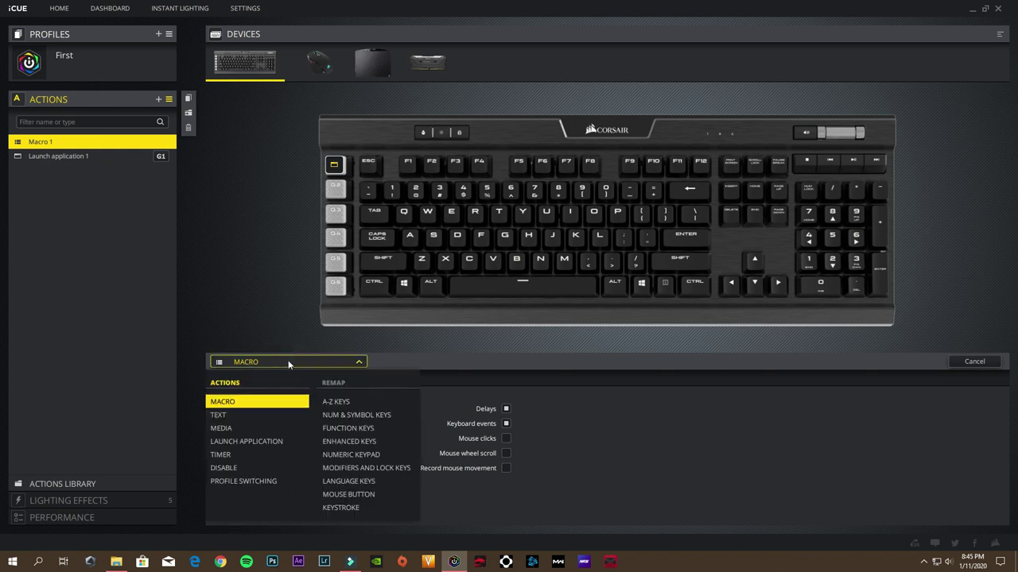
left_click(244, 444)
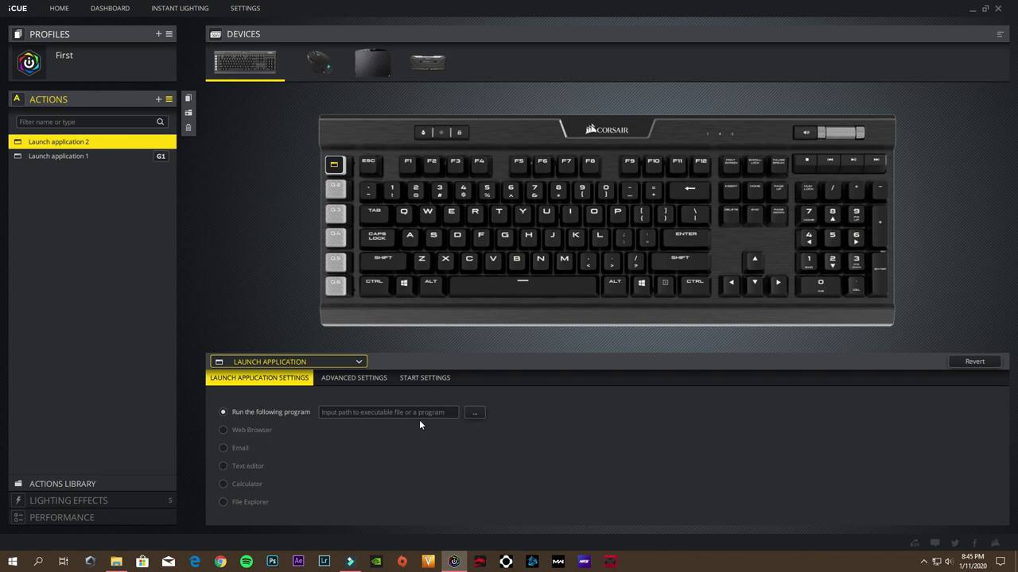
Step: Set the new action's program to NVIDIA GeForce Experience from the NVIDIA Corporation folder in Program Files
left_click(476, 414)
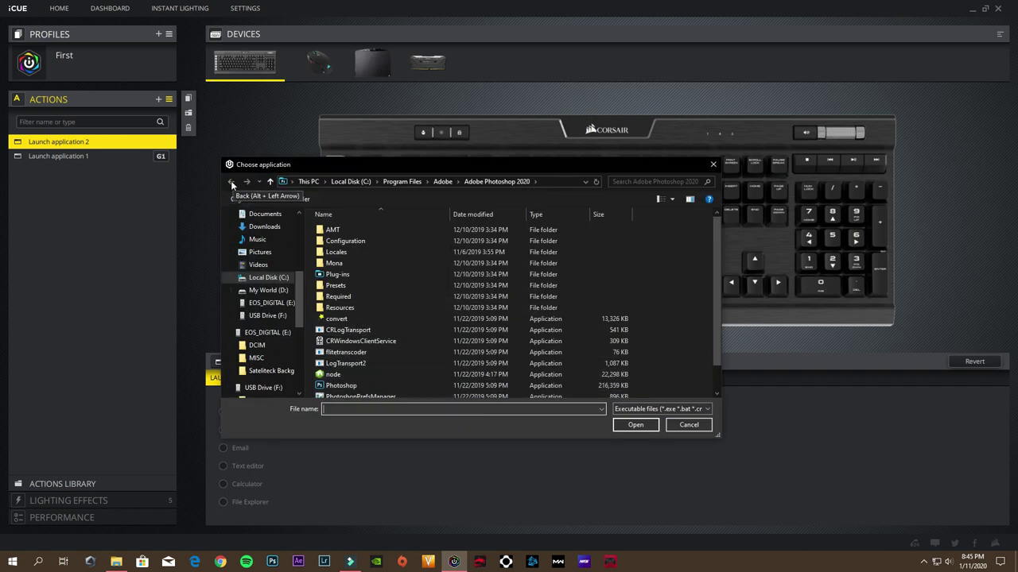
left_click(270, 181)
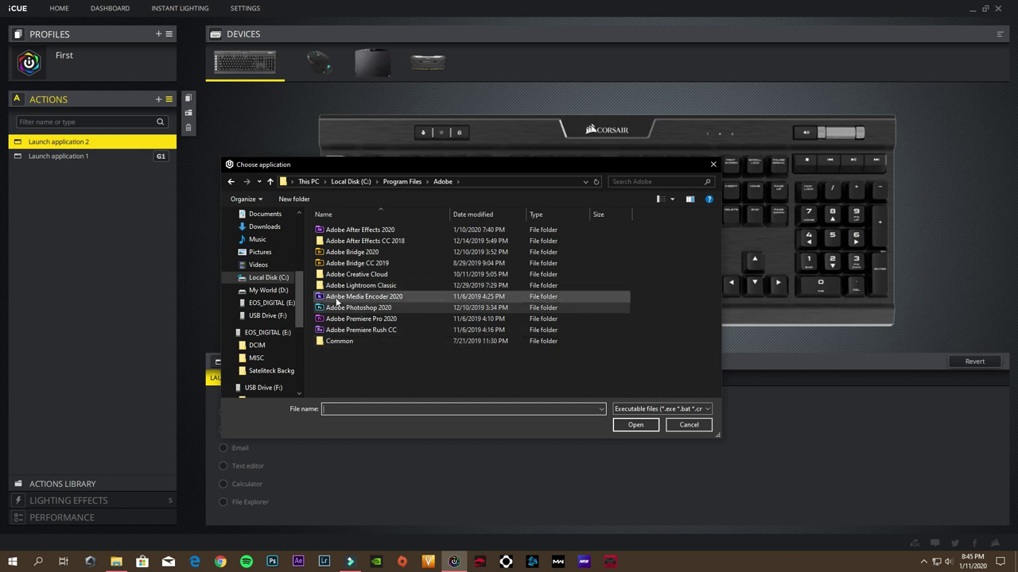
left_click(271, 181)
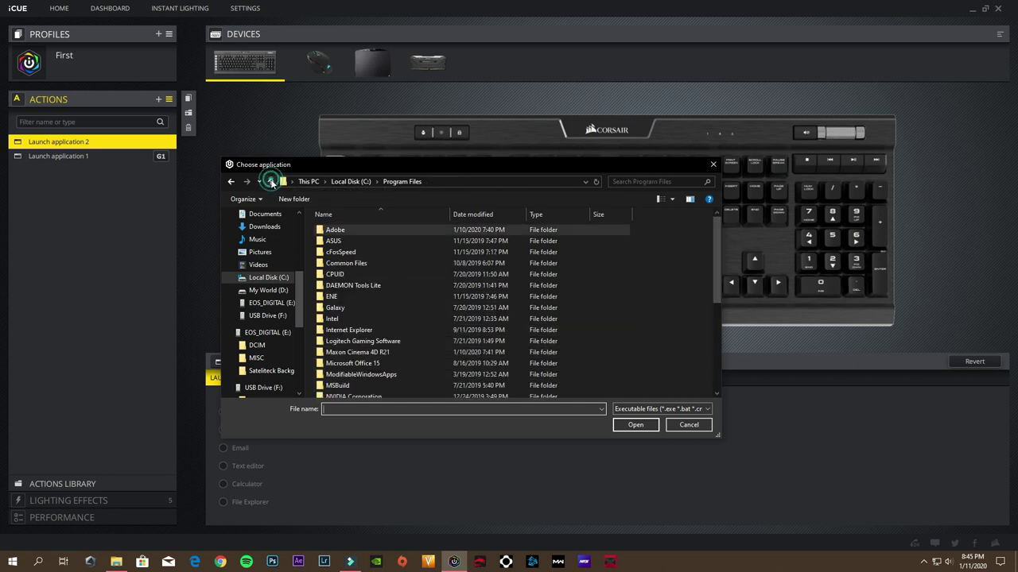
scroll(368, 338, "down", 3)
scroll(368, 338, "down", 1)
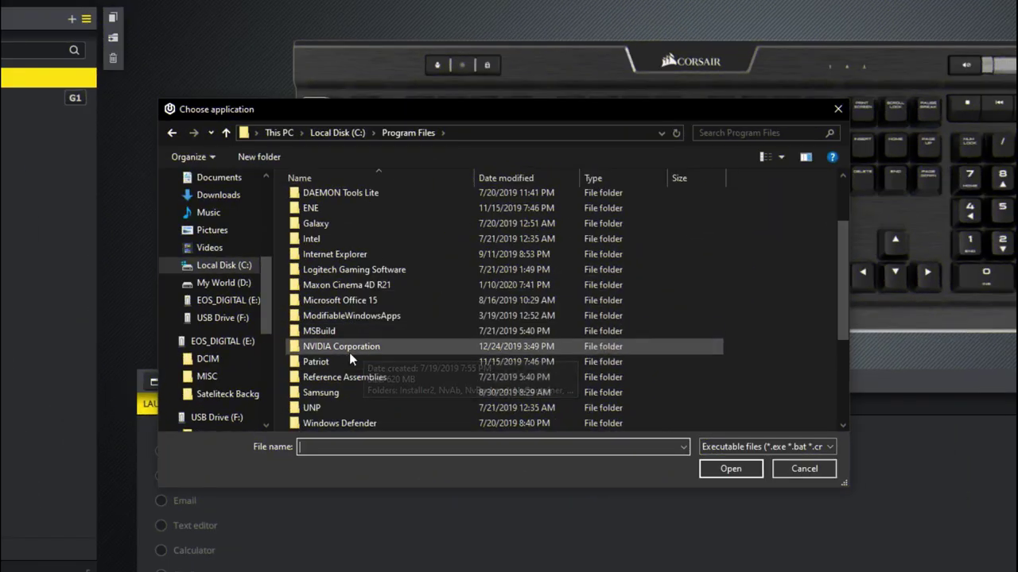
double_click(344, 347)
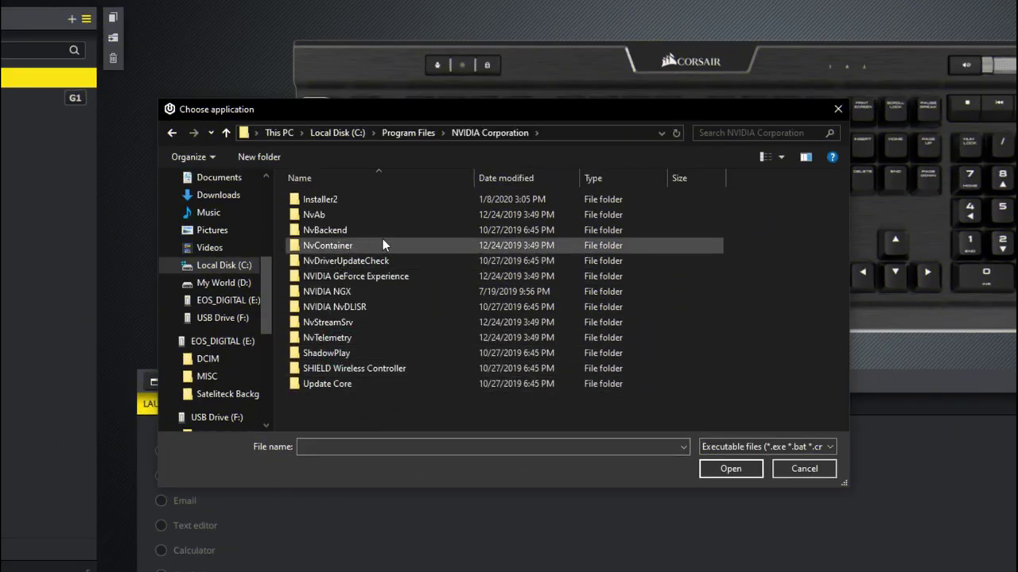
double_click(367, 277)
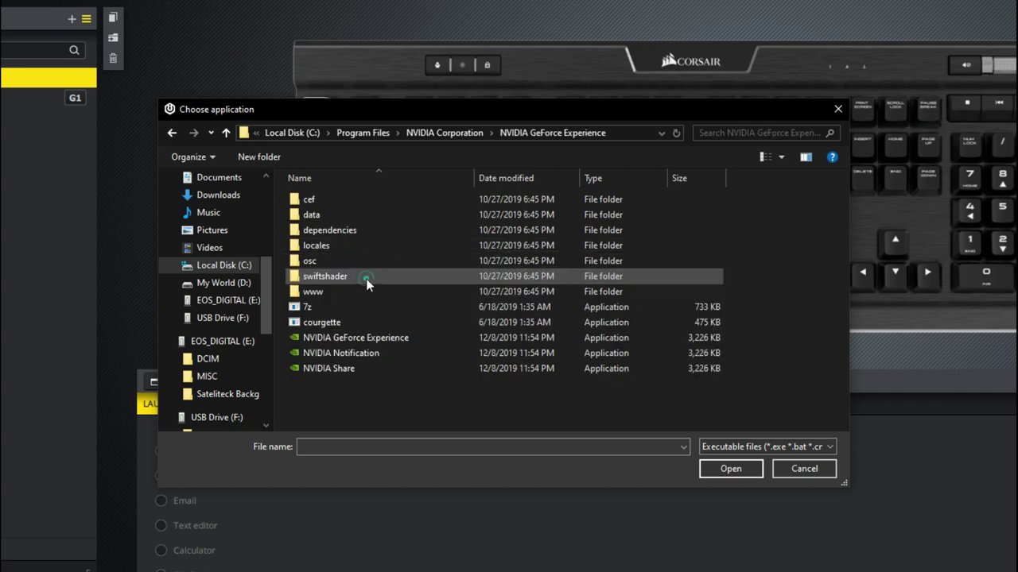
left_click(359, 338)
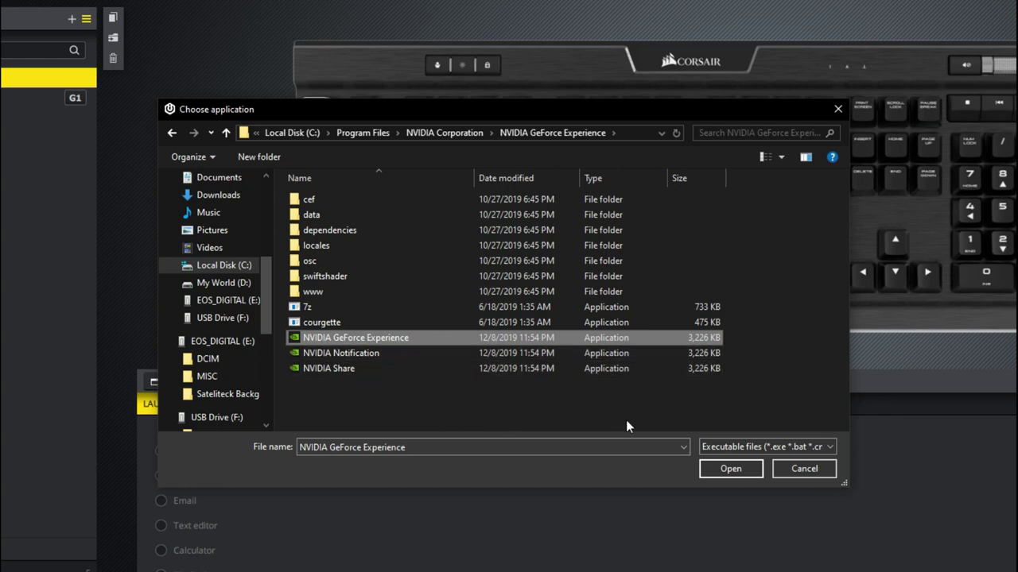
left_click(730, 469)
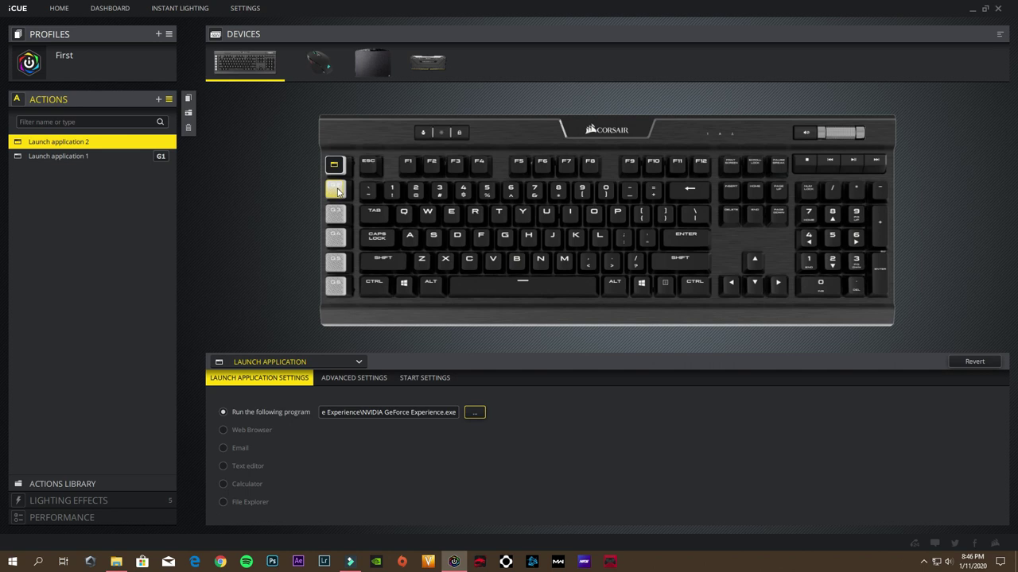
Step: Assign the second launch action to the G2 key and close the GeForce Experience window
left_click(336, 189)
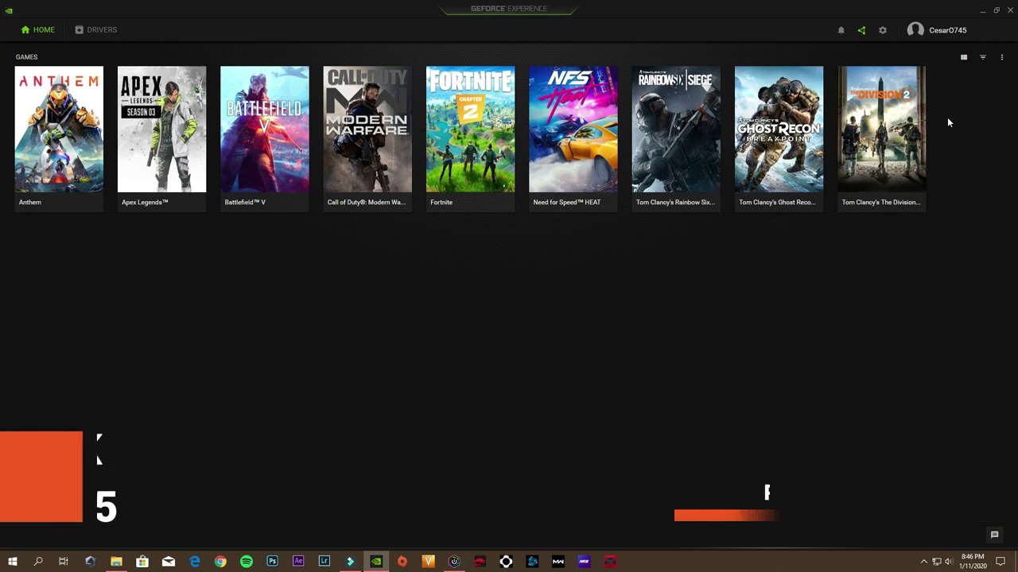
left_click(1010, 10)
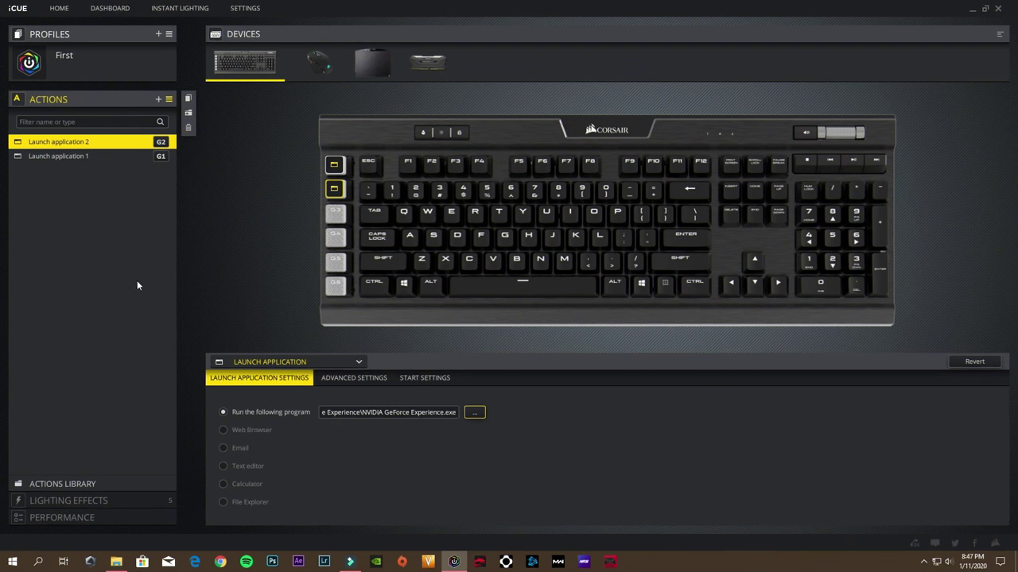
Step: Show the profile's lighting effects and paste a copy of the Color Wave effect
left_click(89, 501)
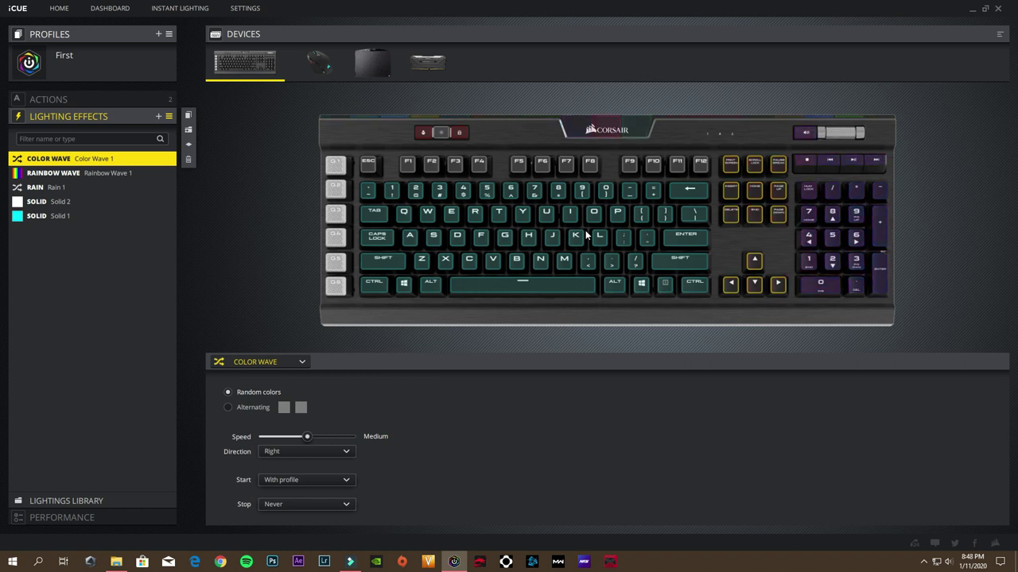
key("ctrl+v")
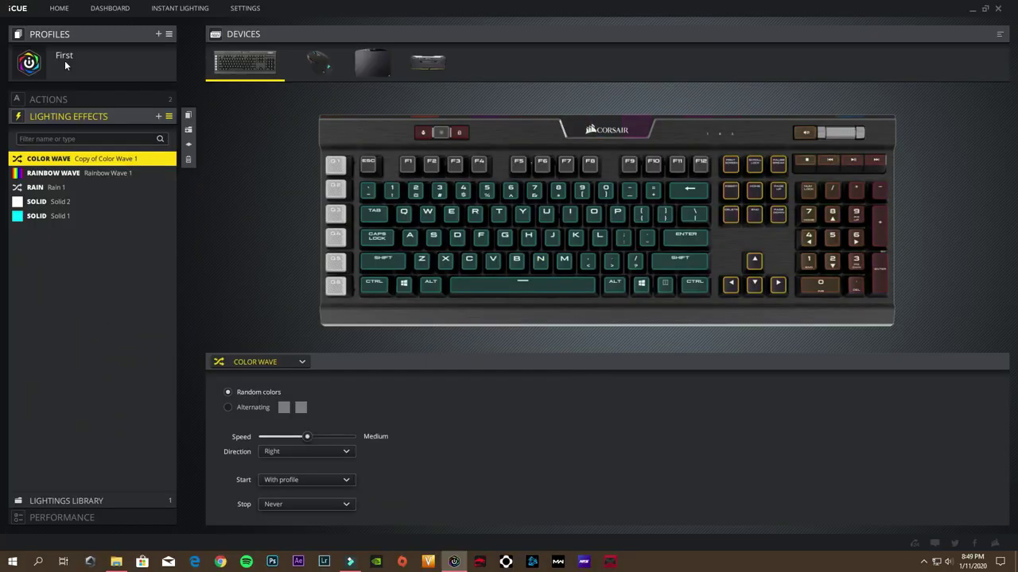
Step: Open the profile export settings and choose the First profile for export
left_click(169, 35)
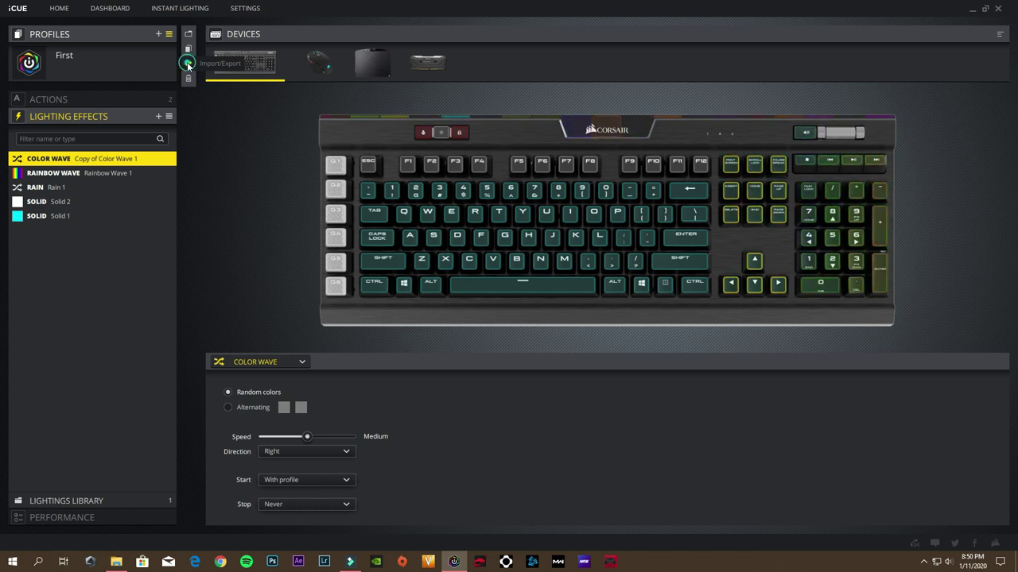
left_click(188, 65)
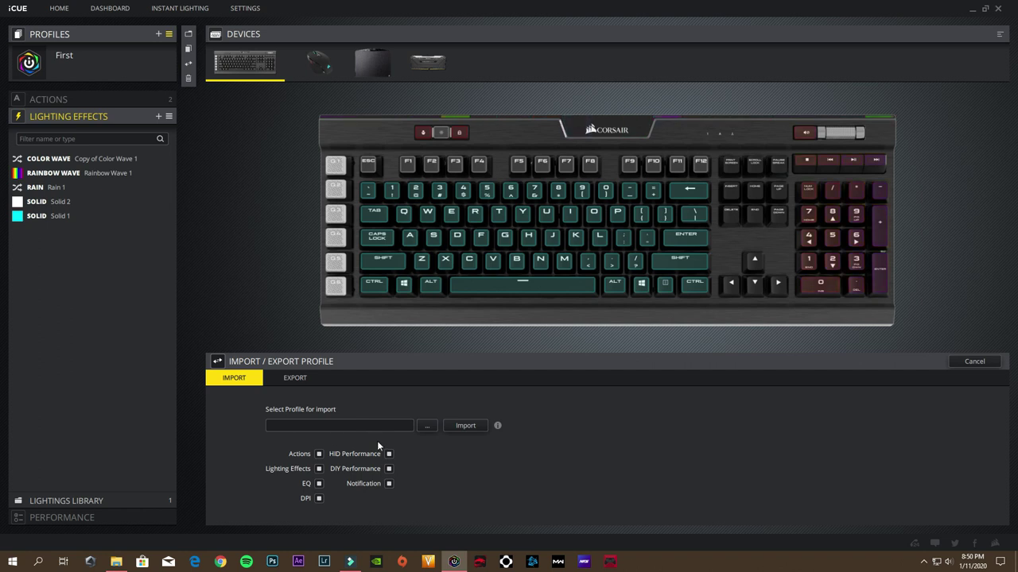
left_click(296, 377)
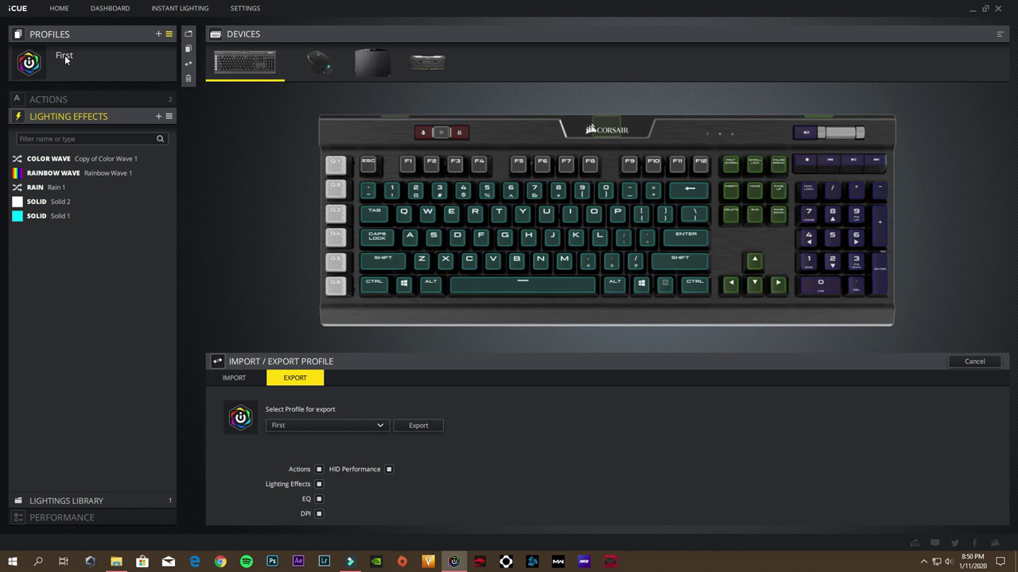
left_click(282, 425)
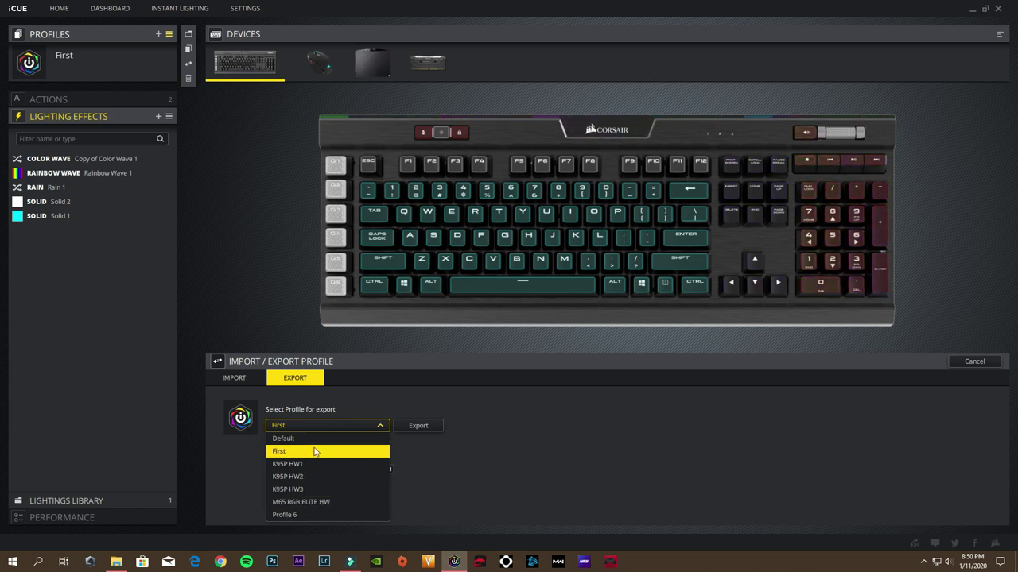
left_click(298, 451)
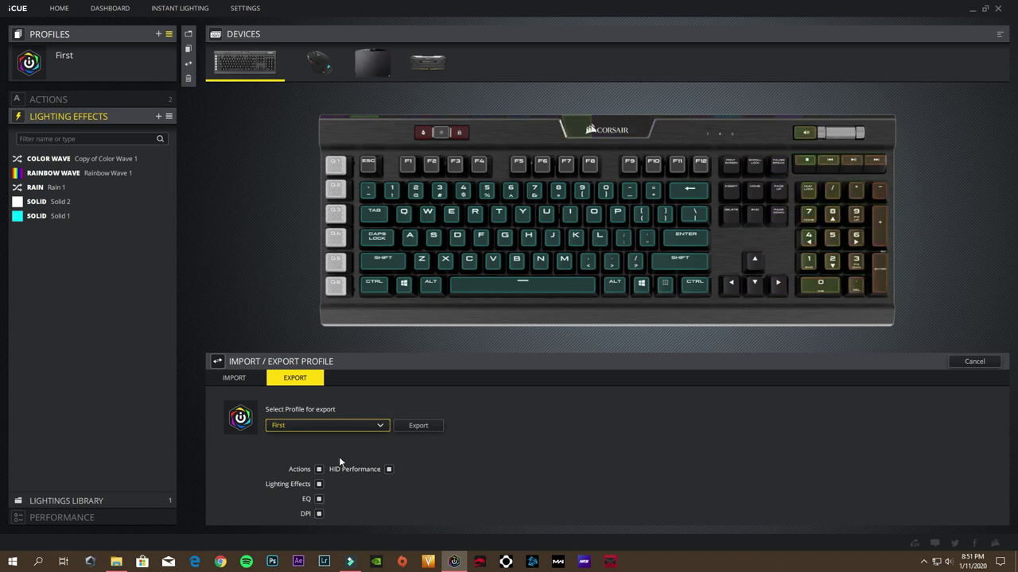
Step: Export the profile to the Music folder as an iCUE profile file named First
left_click(419, 427)
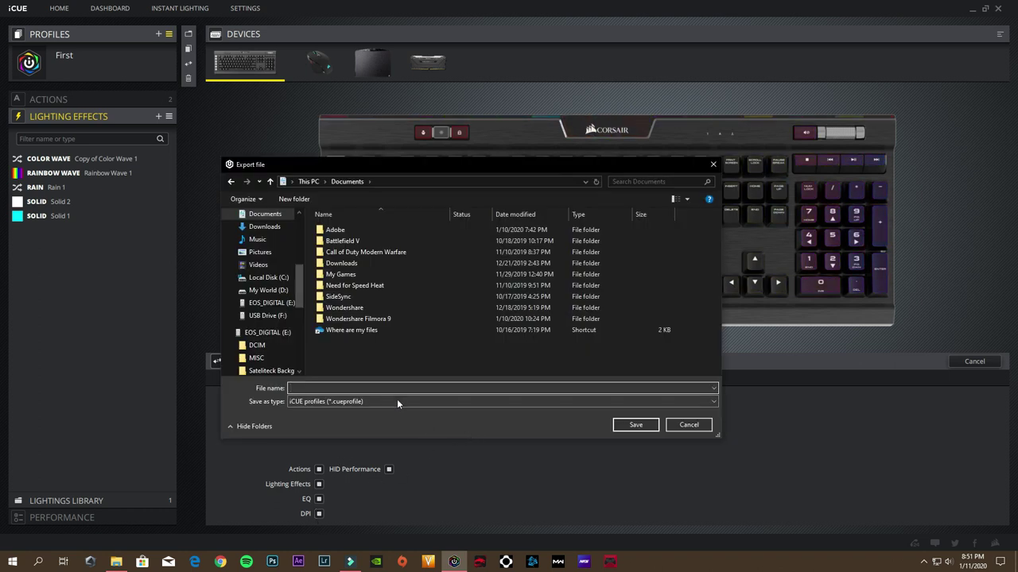
left_click(271, 266)
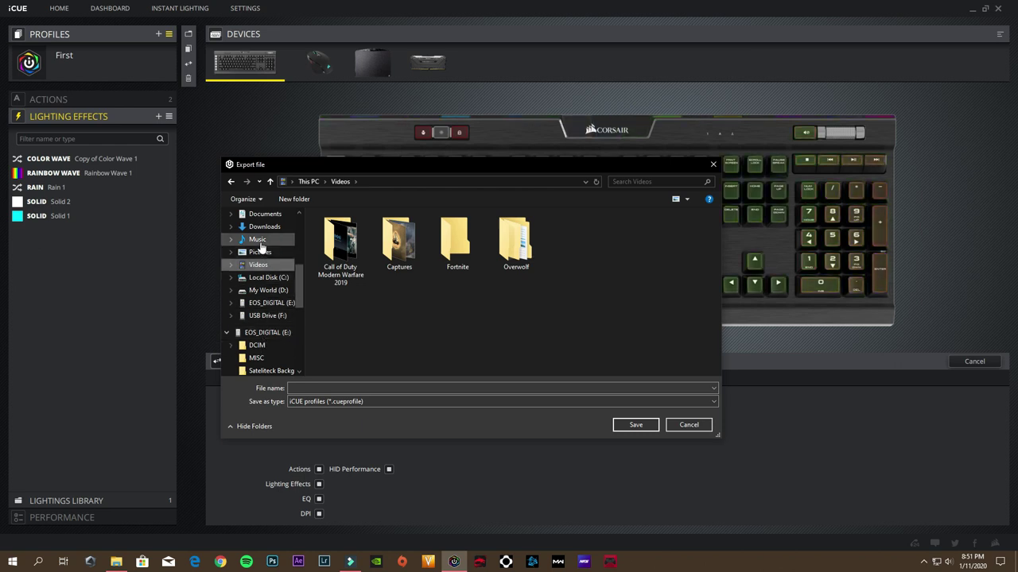
left_click(268, 241)
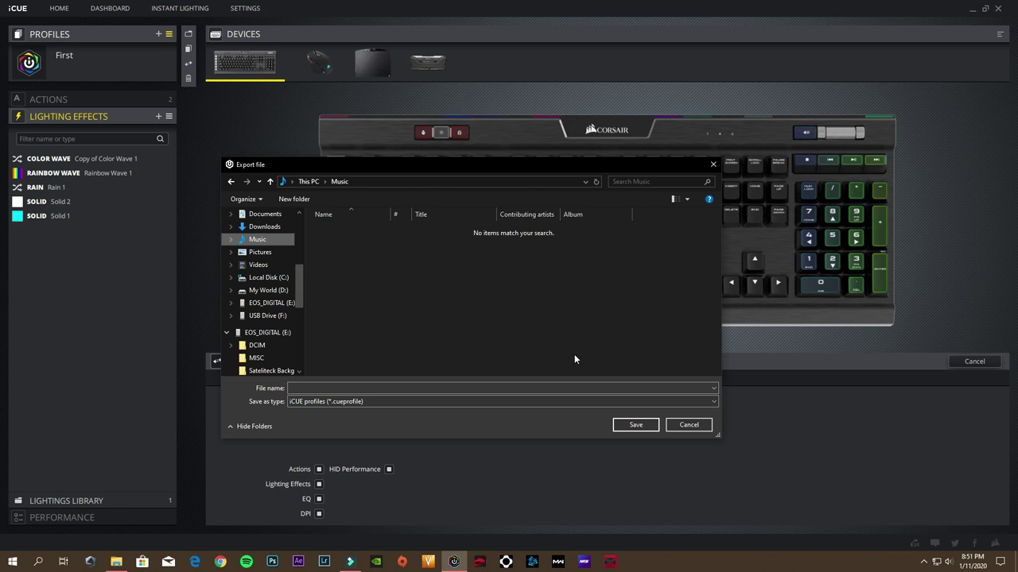
left_click(332, 387)
type("First")
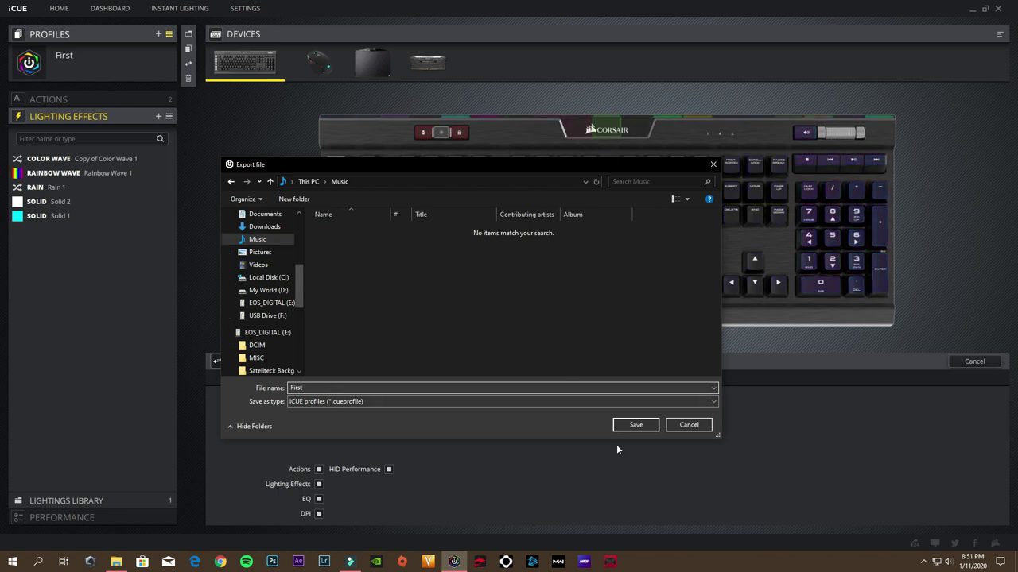
left_click(635, 425)
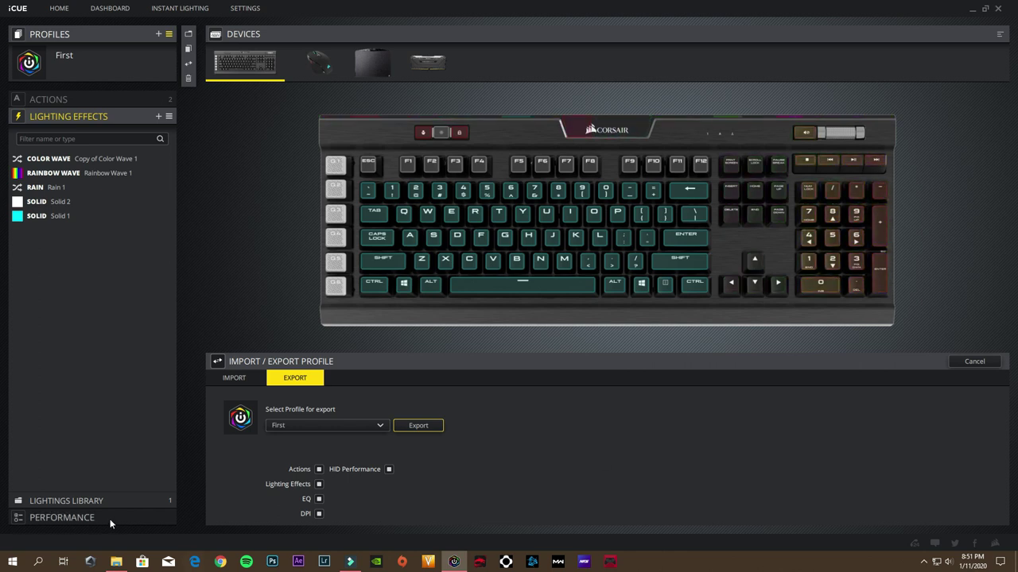
Step: Open the Music folder in File Explorer and check the exported profile file
left_click(116, 562)
right_click(116, 562)
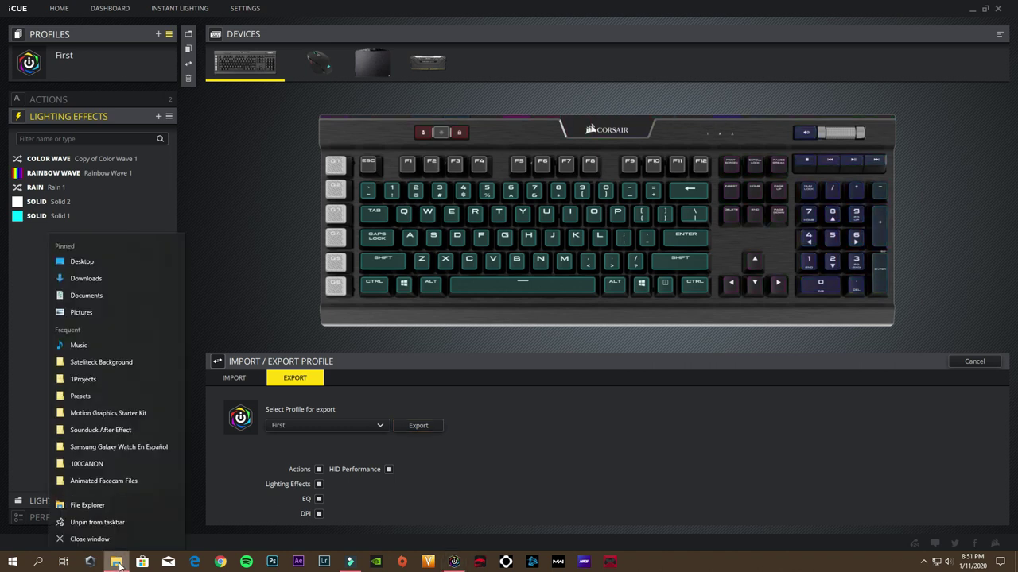
left_click(80, 345)
left_click(253, 141)
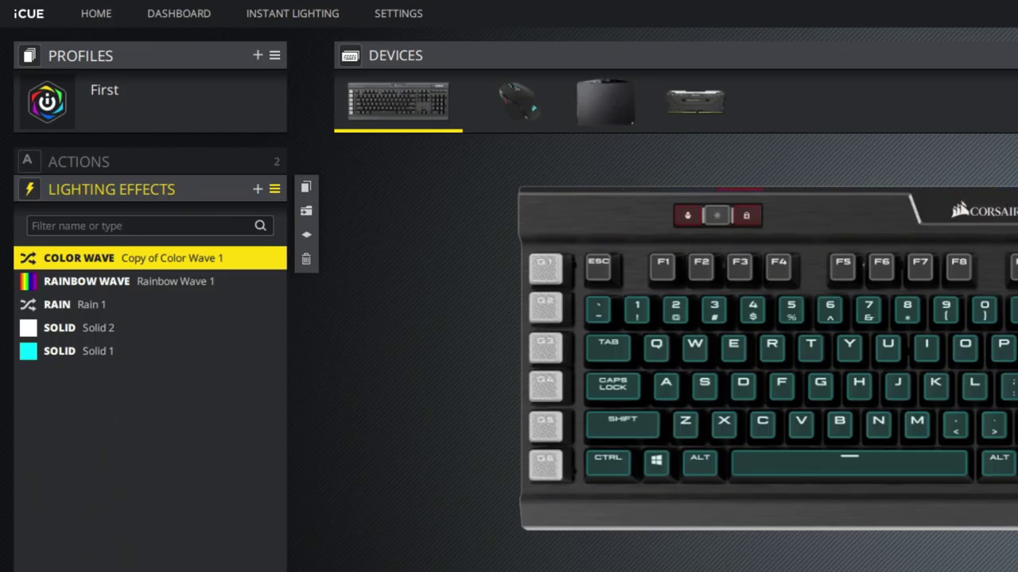
Step: Switch to Profile 6 in the profile list and delete the First profile
left_click(124, 58)
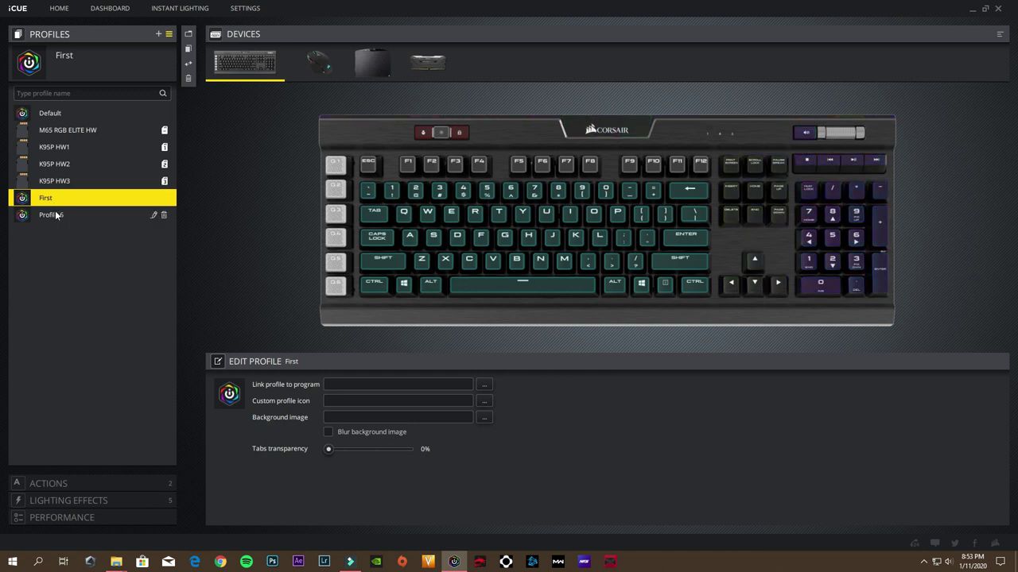
left_click(56, 213)
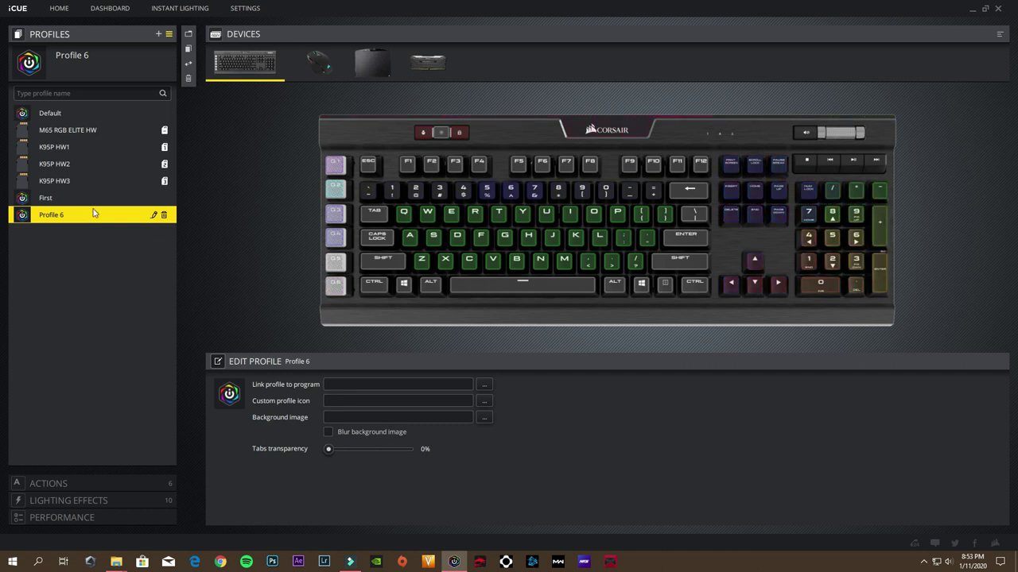
left_click(164, 199)
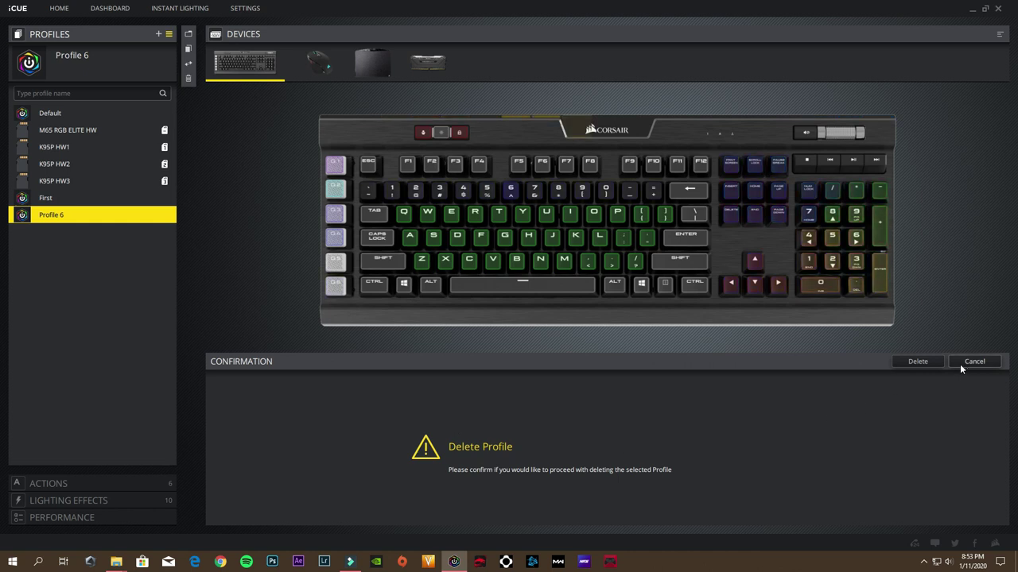
left_click(918, 362)
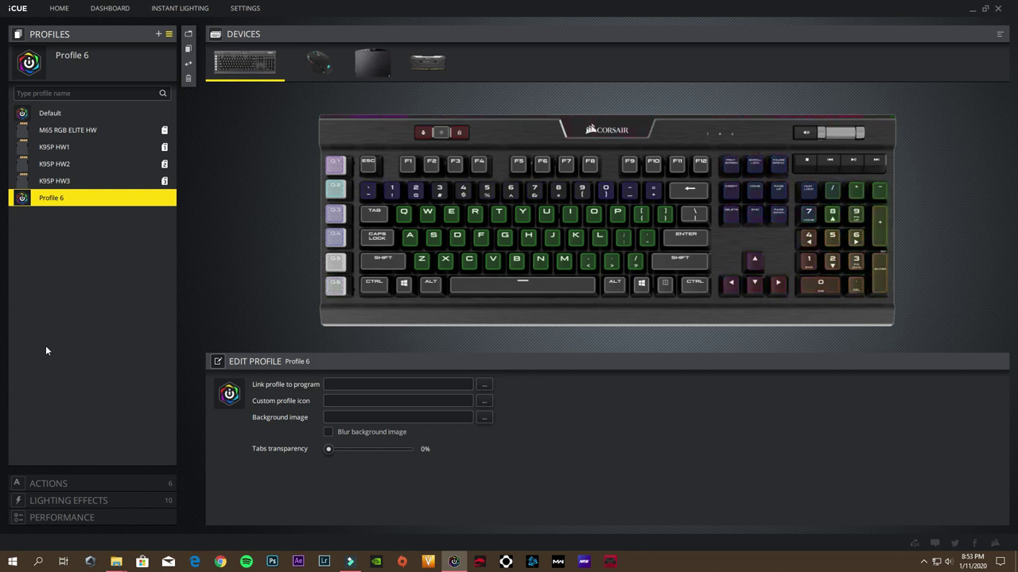
Step: Import the profile from First.cueprofile in the Music folder with all import categories included
left_click(189, 64)
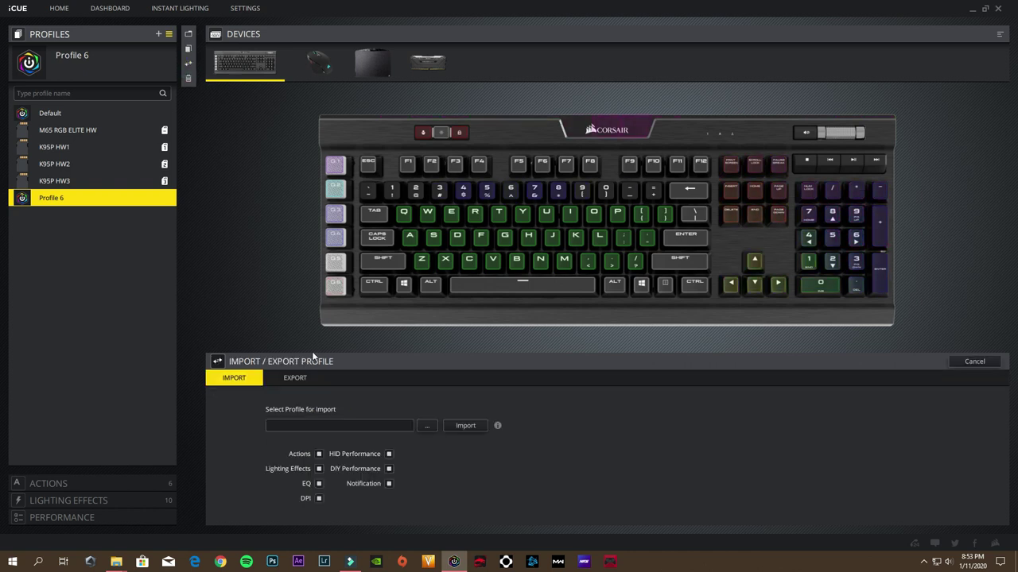
left_click(429, 426)
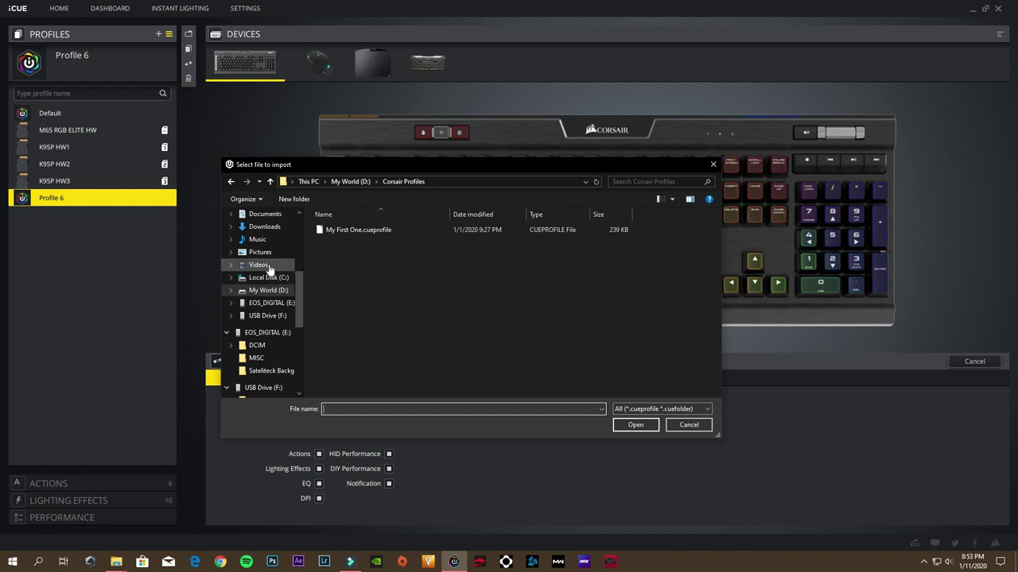
left_click(263, 241)
left_click(337, 230)
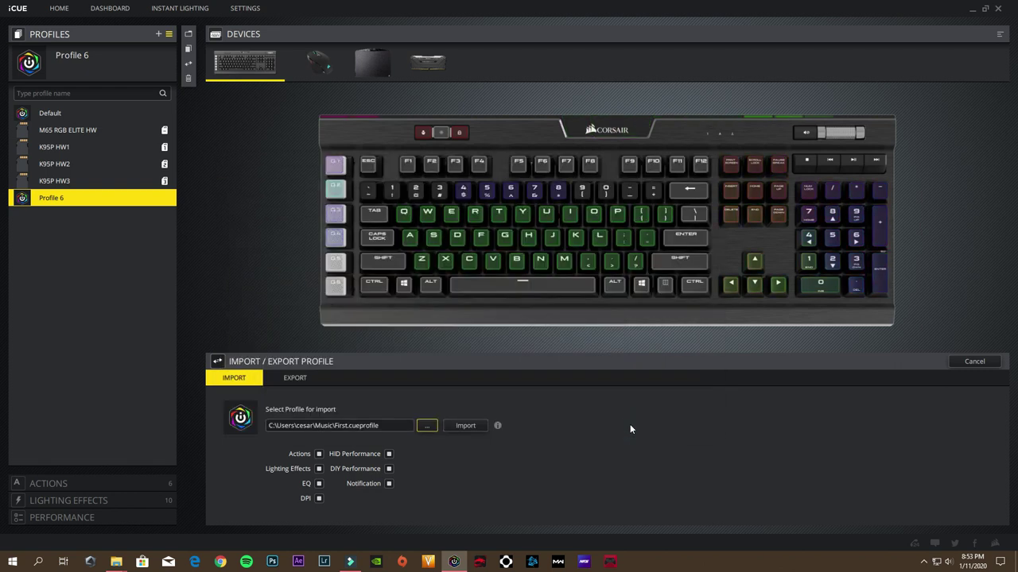
left_click(465, 426)
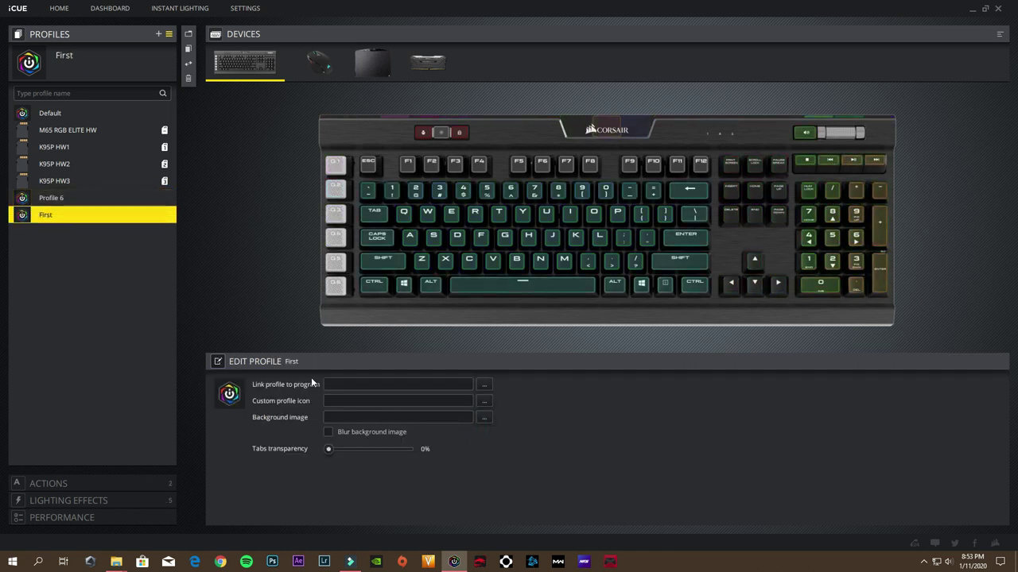